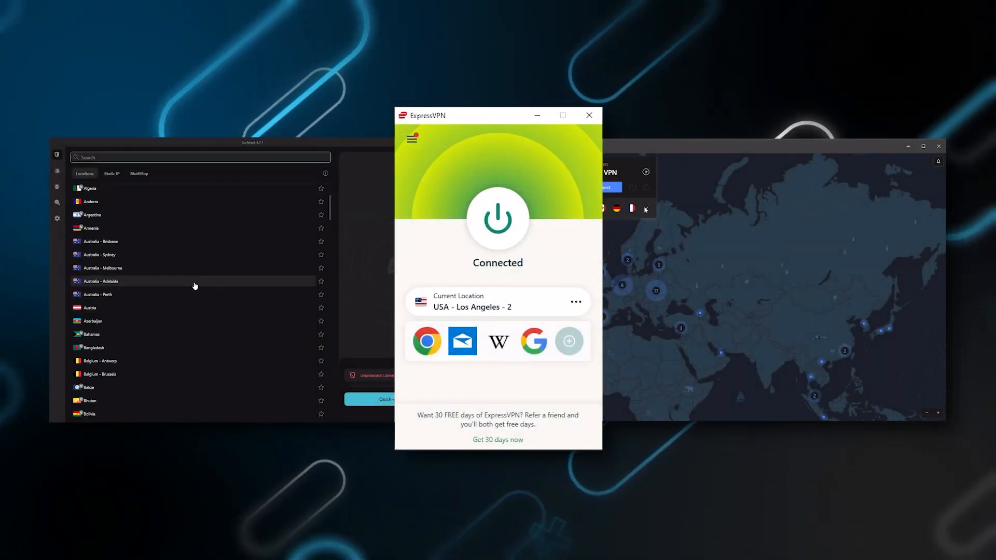
pyautogui.scroll(-3, 234, 303)
pyautogui.scroll(2, 183, 236)
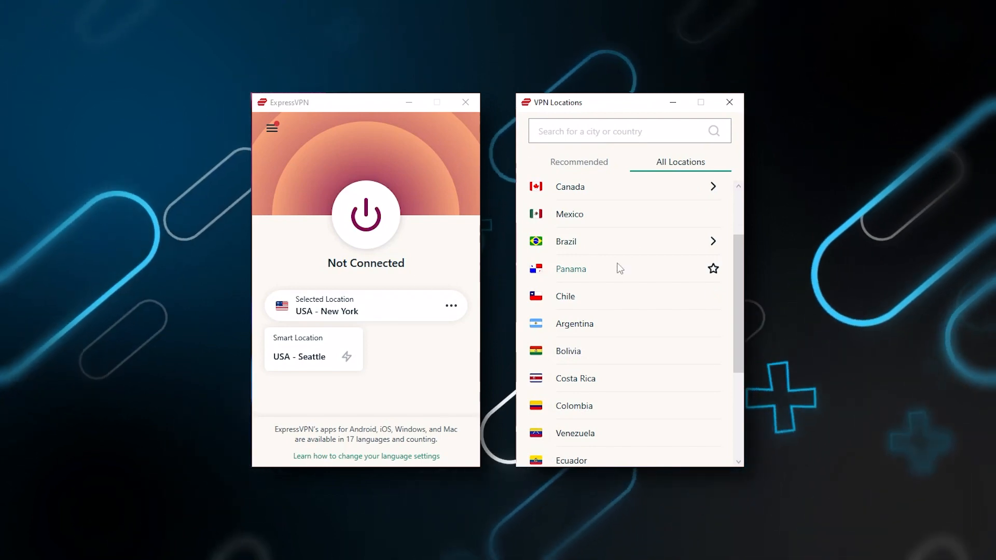
pyautogui.scroll(-2, 651, 297)
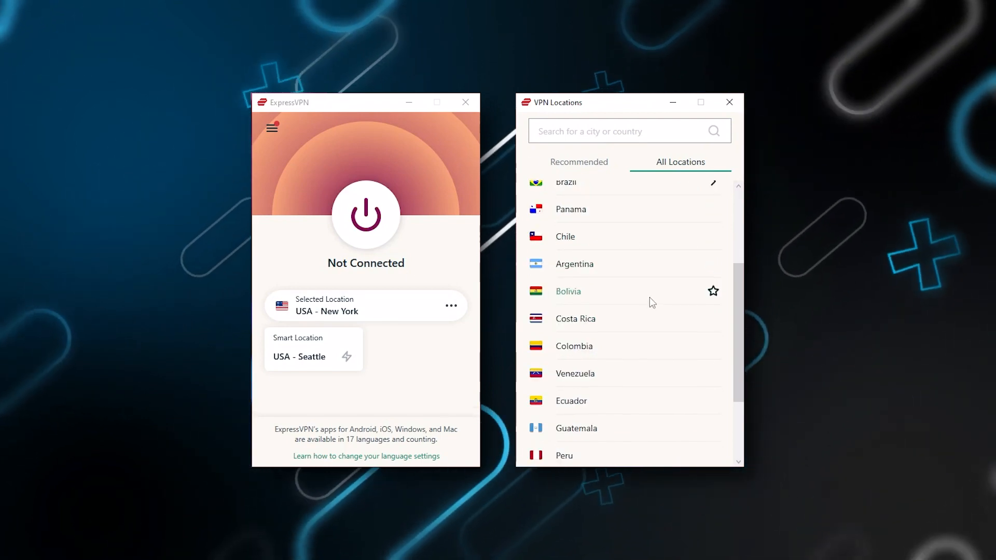
pyautogui.scroll(2, 651, 297)
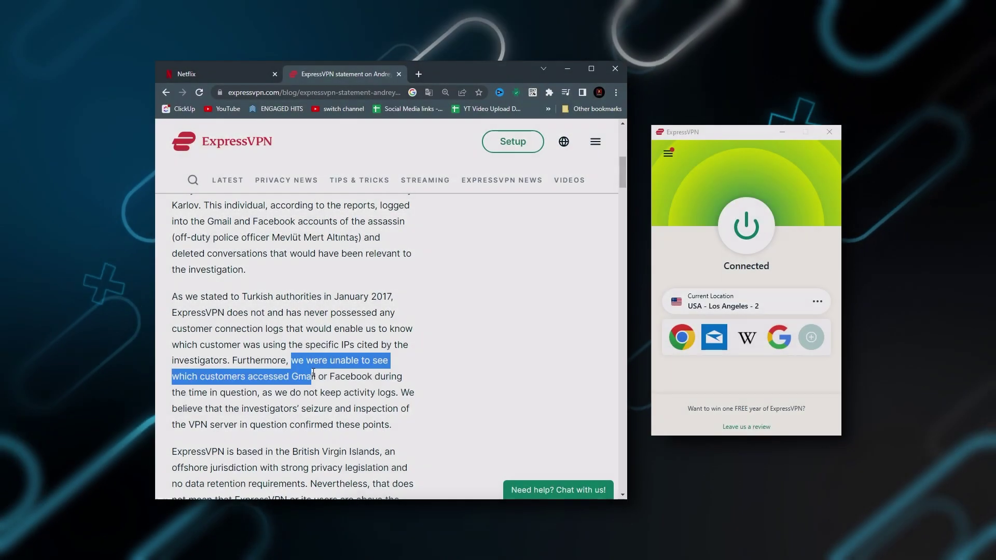
pyautogui.moveTo(314, 376); pyautogui.dragTo(397, 429)
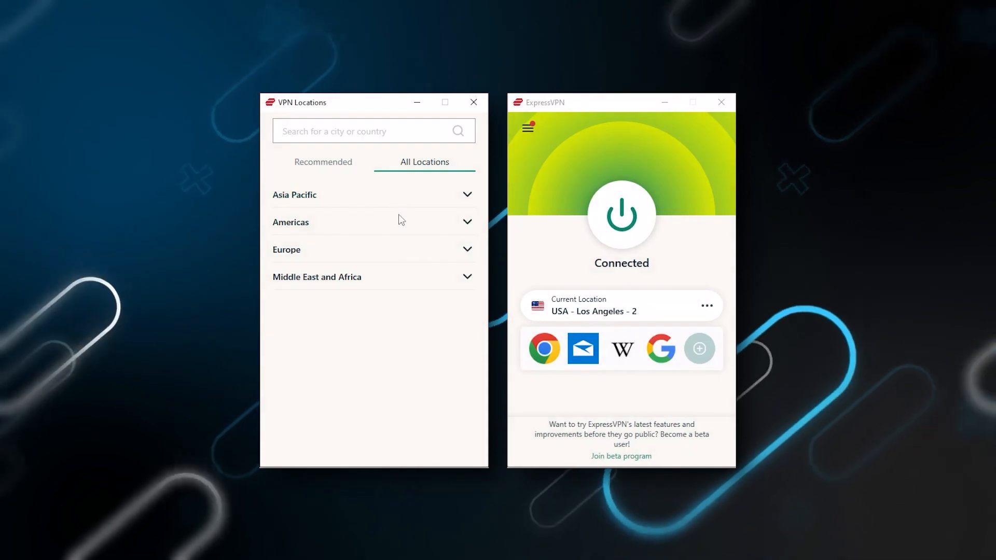
pyautogui.click(467, 222)
pyautogui.scroll(-2, 403, 279)
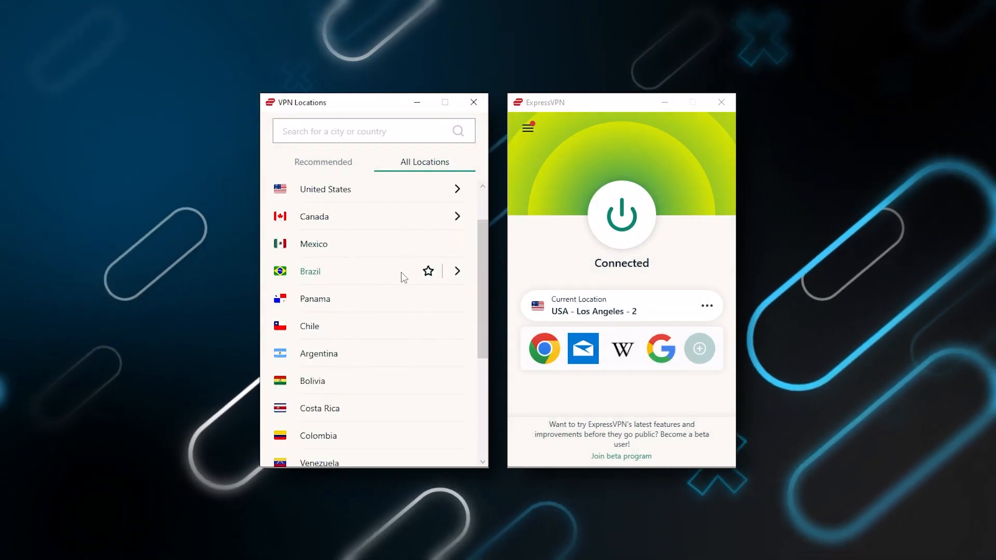
pyautogui.scroll(-3, 401, 274)
pyautogui.scroll(-2, 401, 274)
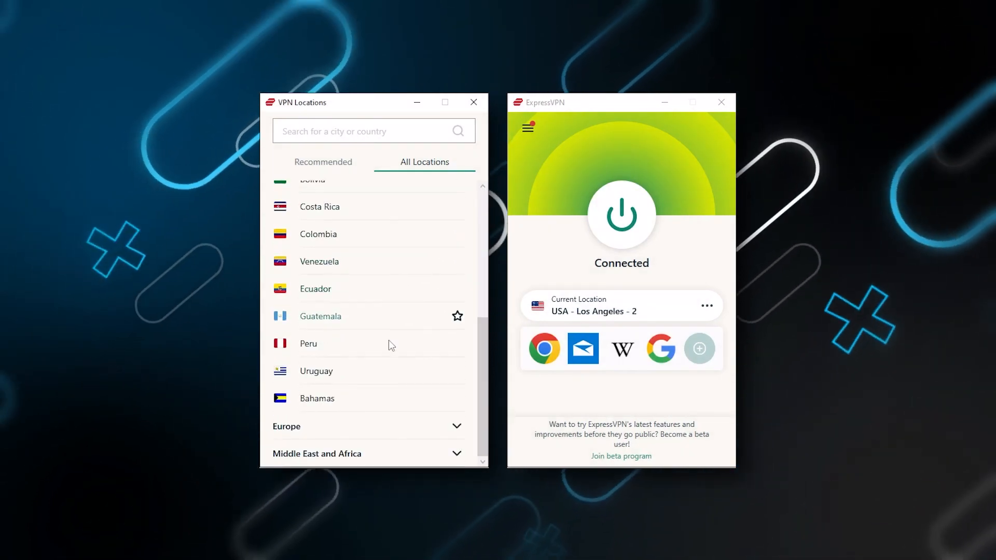
pyautogui.click(419, 433)
pyautogui.scroll(-3, 413, 428)
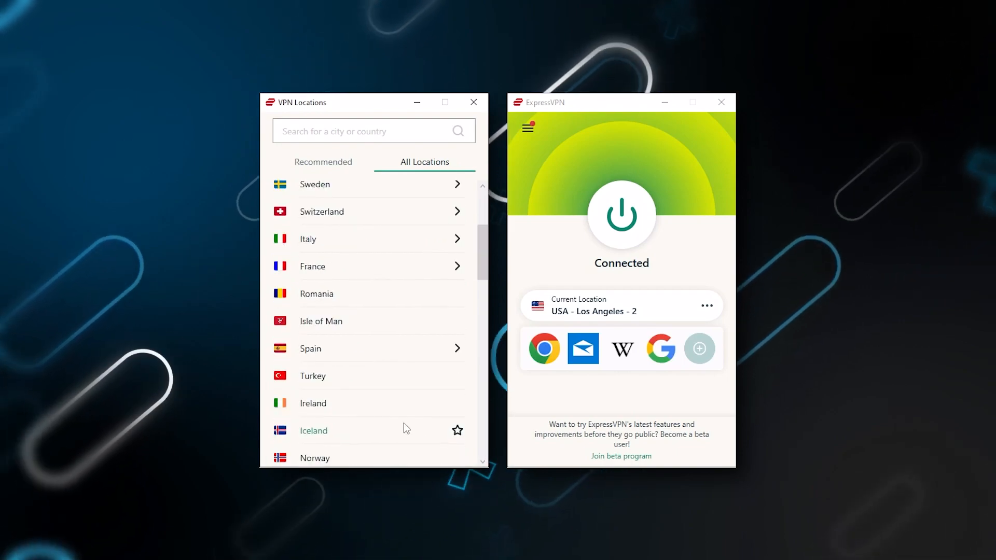
pyautogui.scroll(-2, 404, 422)
pyautogui.scroll(-3, 404, 423)
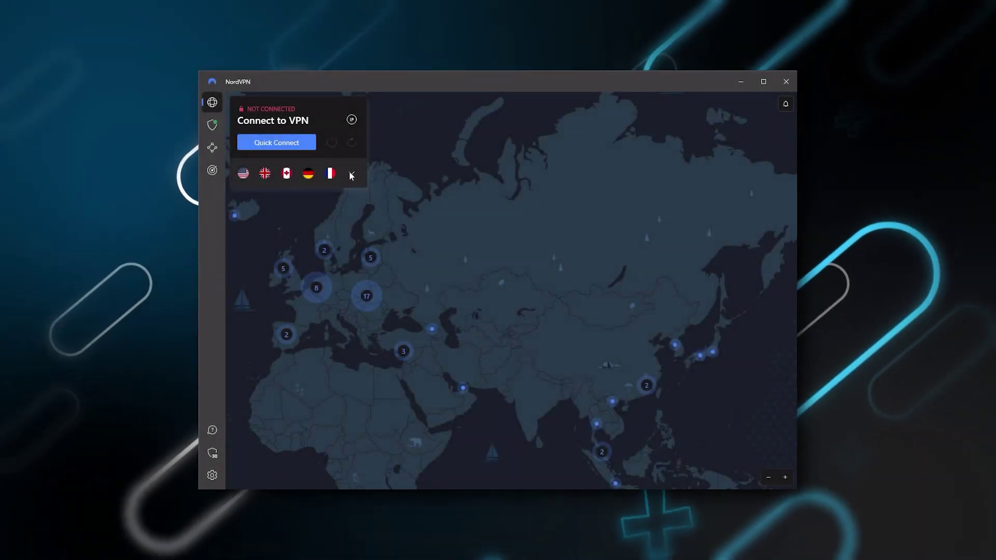
# Step: Expand and collapse the NordVPN server list, then pan the map between Europe and North America
pyautogui.click(350, 174)
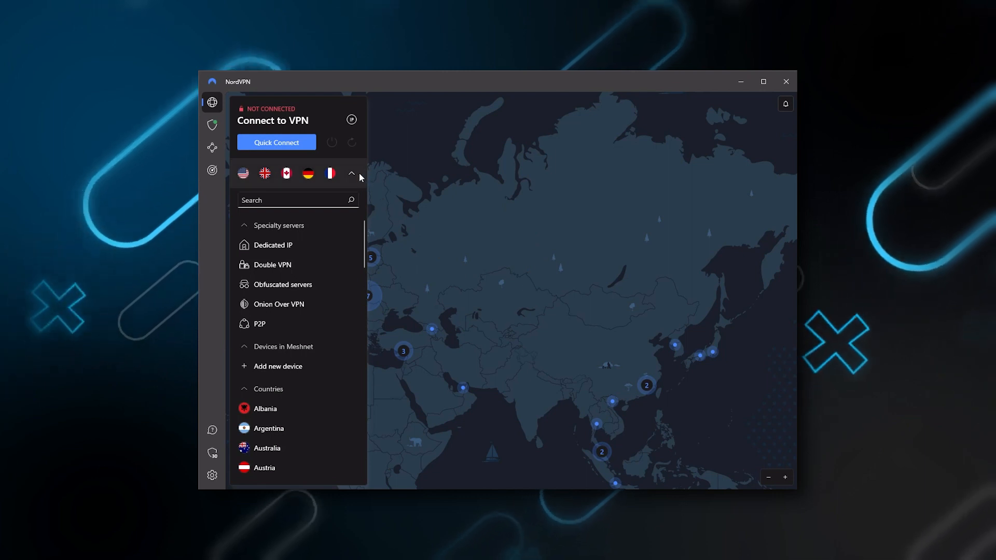
pyautogui.click(353, 173)
pyautogui.moveTo(506, 308)
pyautogui.mouseDown()
pyautogui.moveTo(458, 292)
pyautogui.moveTo(588, 292)
pyautogui.mouseUp()
pyautogui.moveTo(619, 247)
pyautogui.mouseDown()
pyautogui.moveTo(584, 289)
pyautogui.moveTo(691, 351)
pyautogui.mouseUp()
pyautogui.moveTo(346, 287)
pyautogui.mouseDown()
pyautogui.moveTo(539, 235)
pyautogui.moveTo(625, 224)
pyautogui.moveTo(474, 343)
pyautogui.moveTo(436, 298)
pyautogui.moveTo(623, 283)
pyautogui.mouseUp()
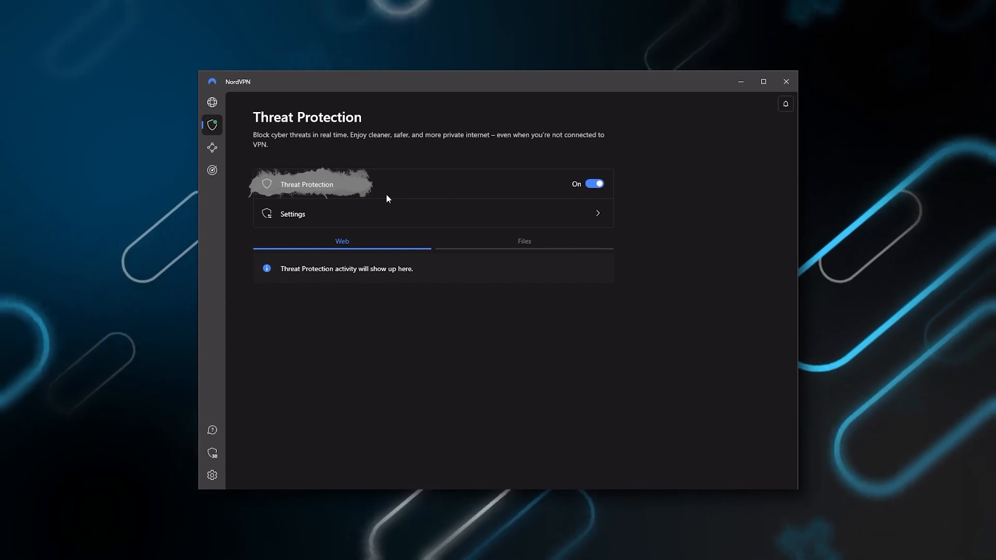
# Step: Open Threat Protection settings, then pan the map from Europe toward Asia
pyautogui.click(343, 220)
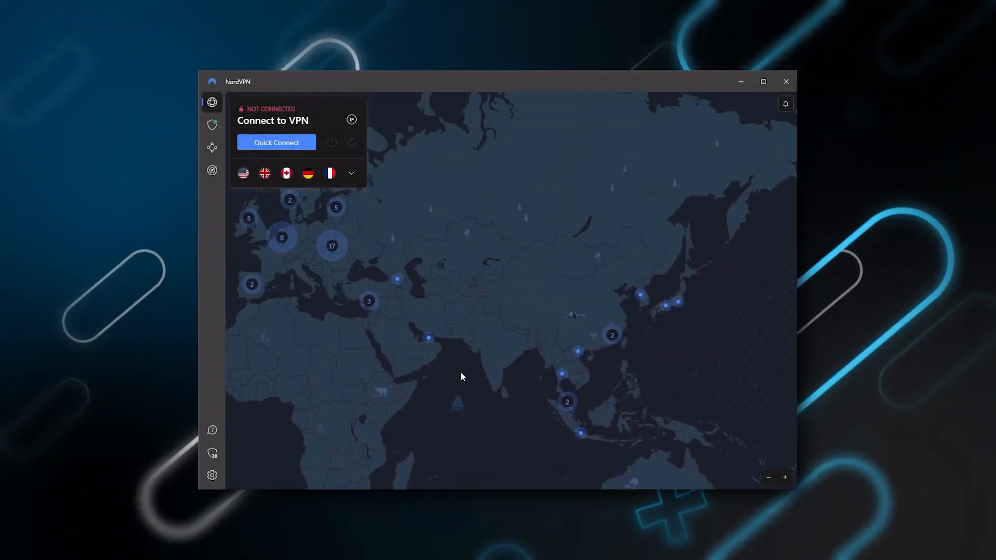
pyautogui.moveTo(460, 371); pyautogui.dragTo(616, 442)
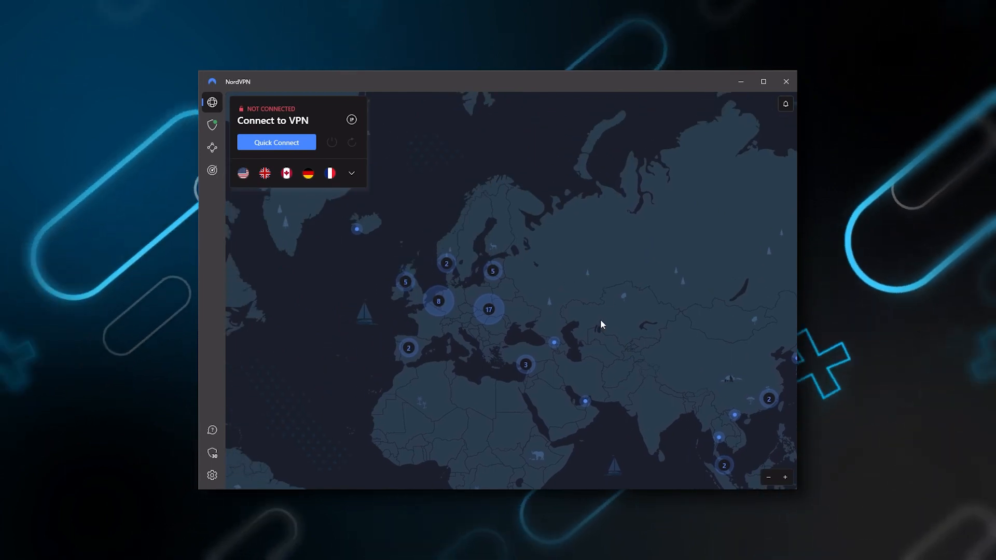
pyautogui.moveTo(600, 319); pyautogui.dragTo(439, 250)
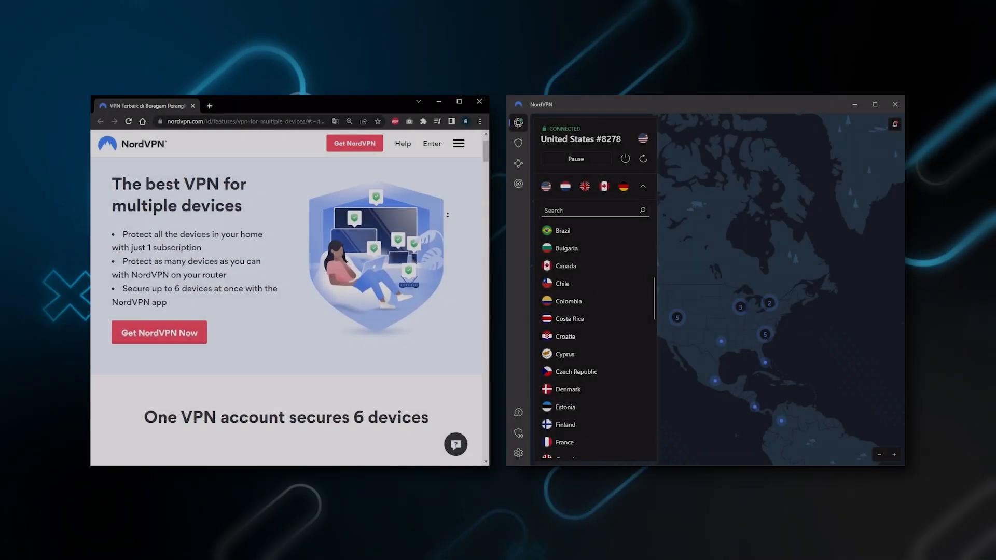
pyautogui.scroll(-2, 448, 215)
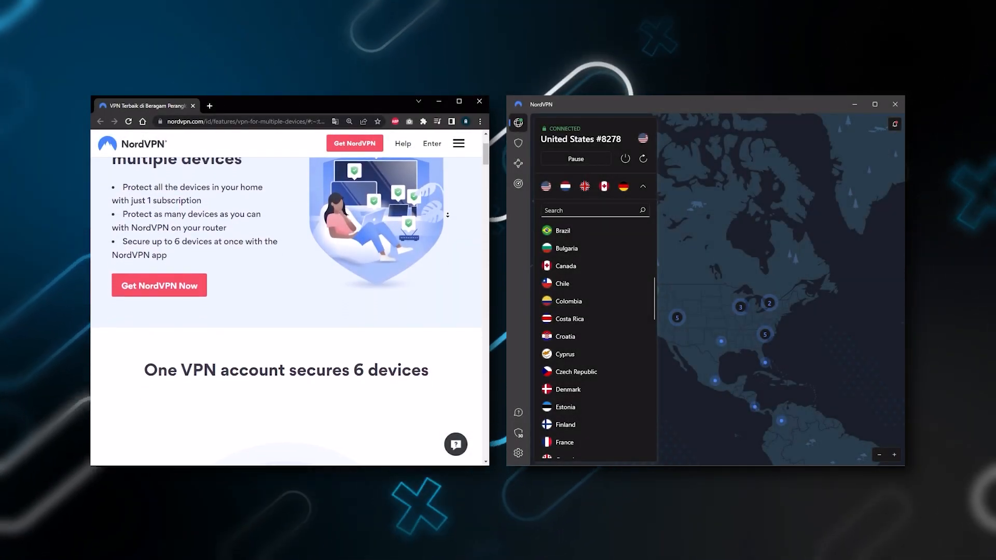
pyautogui.scroll(-2, 447, 215)
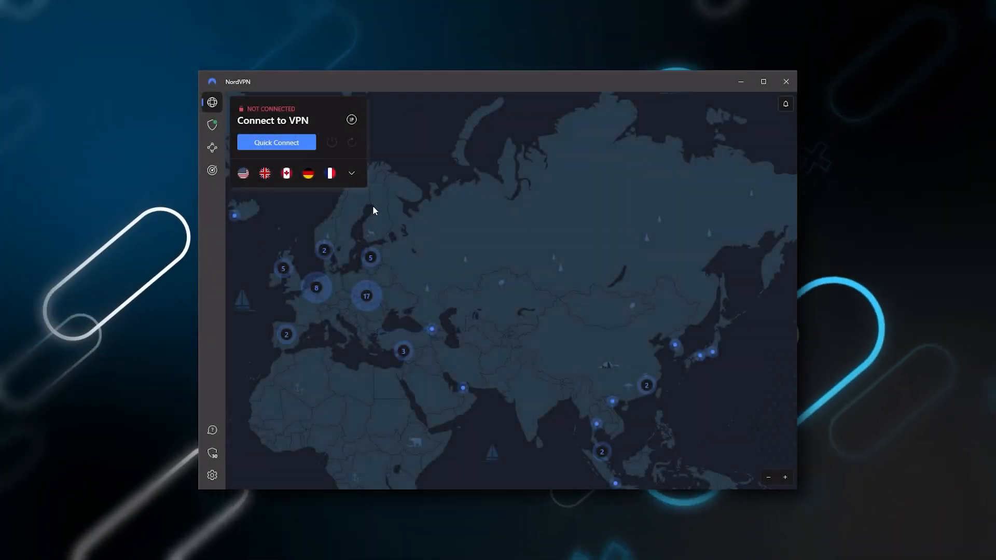
# Step: Expand and collapse NordVPN's specialty servers and countries list under the flag row
pyautogui.click(351, 174)
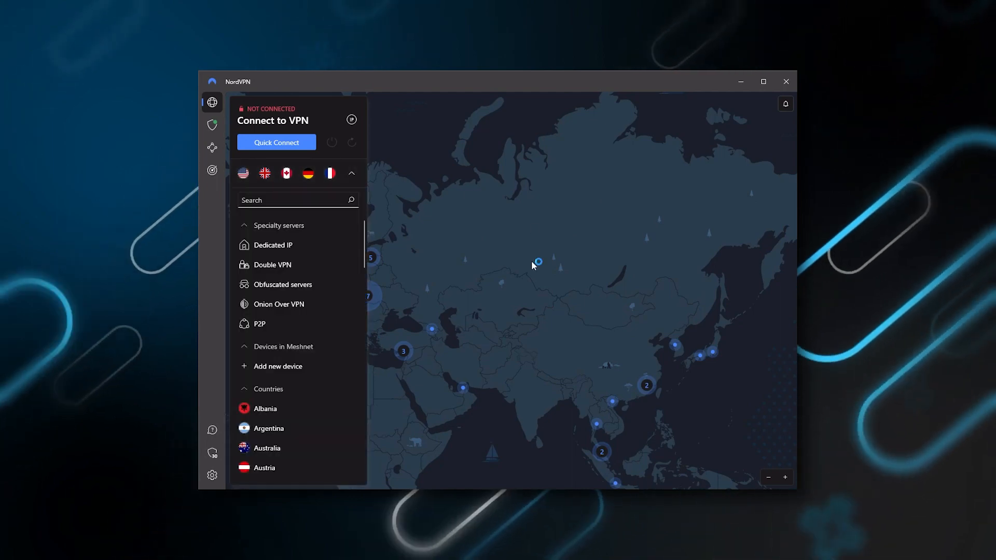
pyautogui.click(352, 173)
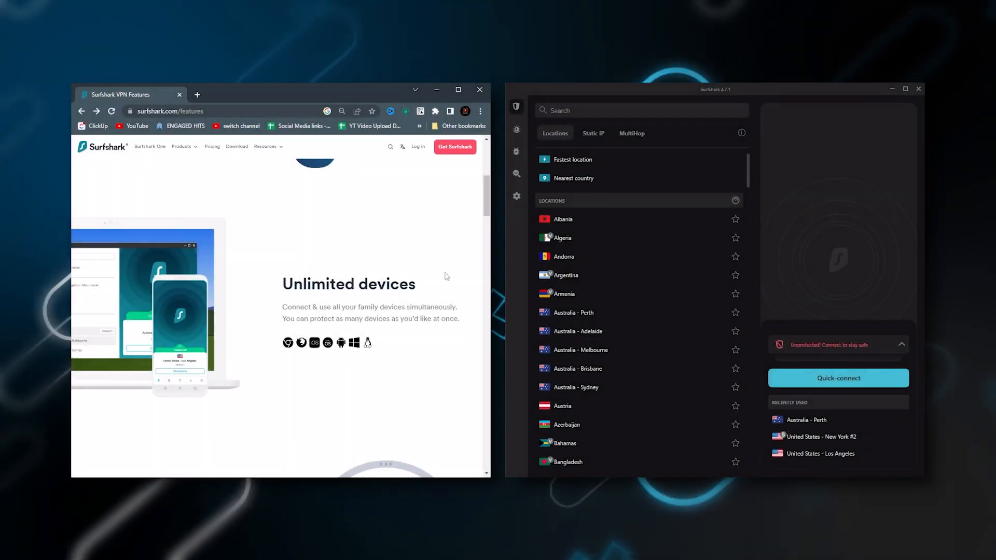
pyautogui.scroll(-1, 341, 276)
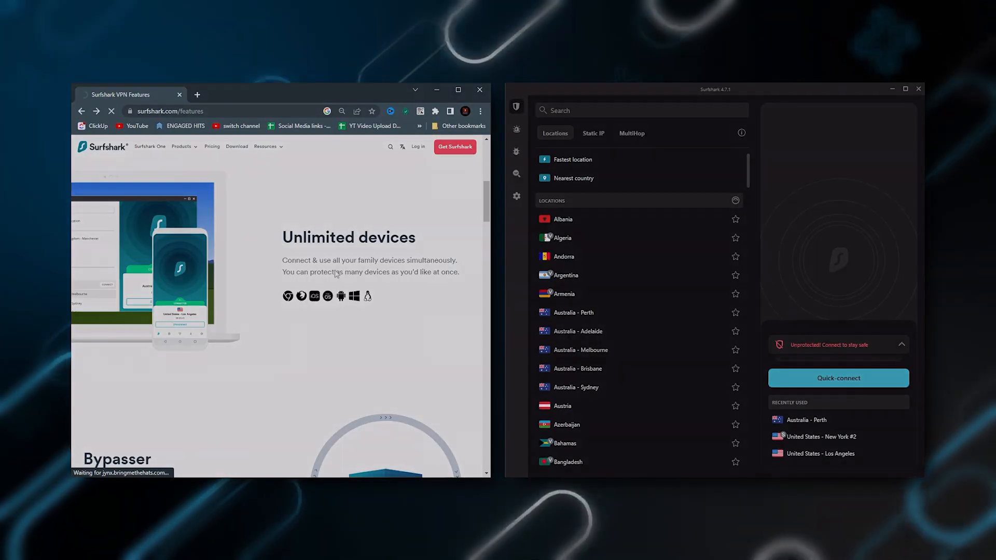
pyautogui.scroll(-1, 558, 172)
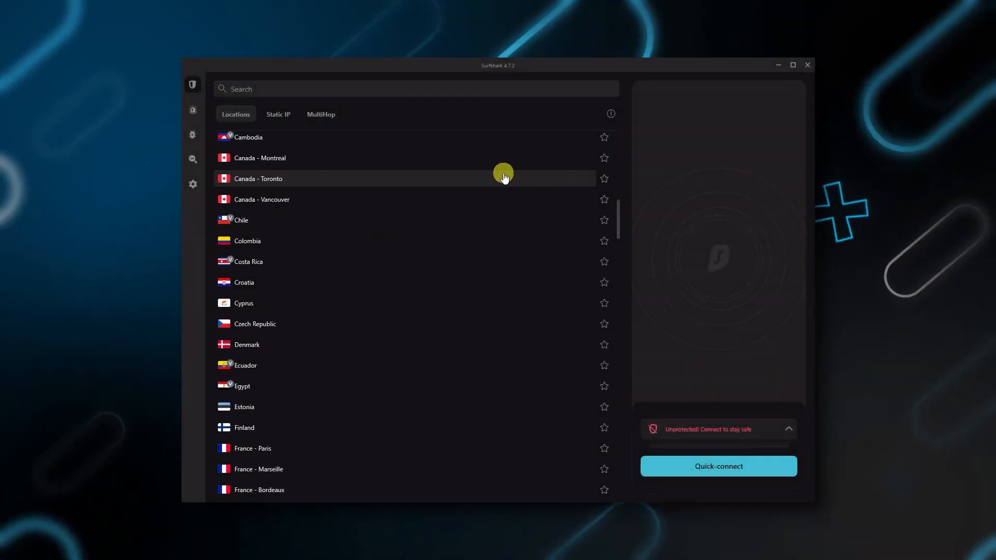
pyautogui.scroll(-2, 346, 223)
pyautogui.scroll(-2, 346, 224)
pyautogui.scroll(-2, 347, 224)
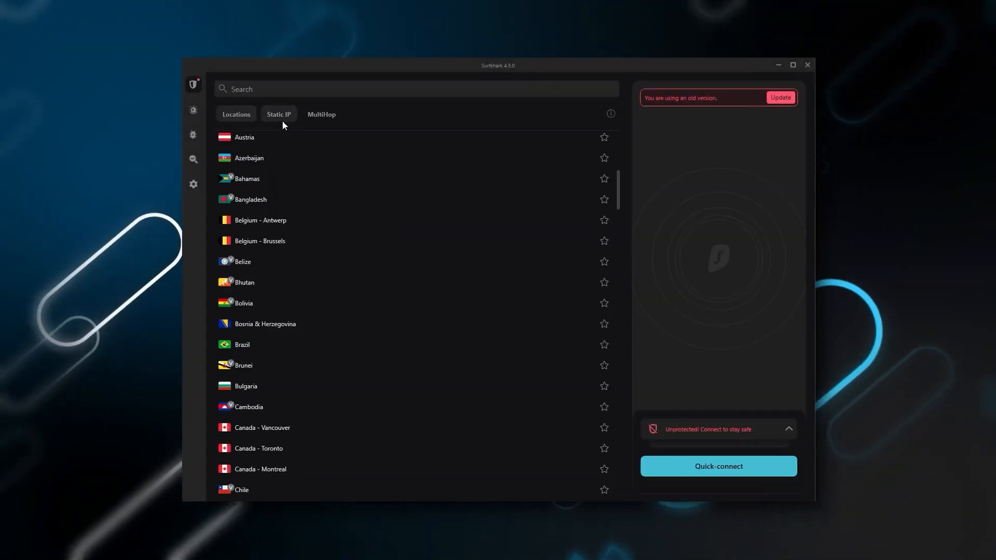
# Step: View Surfshark's Static IP server list, then return to the VPN locations list
pyautogui.click(283, 119)
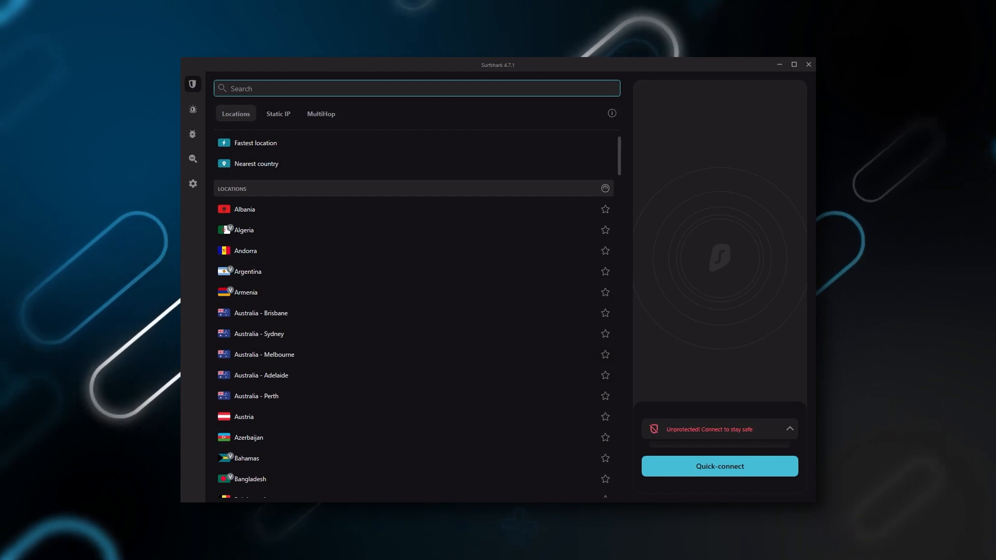
pyautogui.scroll(-5, 436, 304)
pyautogui.scroll(3, 405, 288)
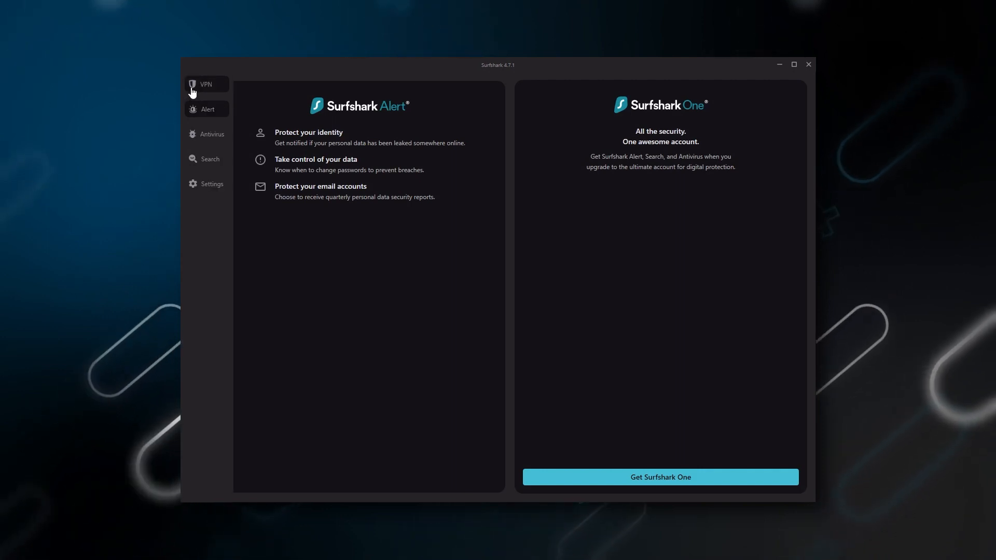
pyautogui.click(193, 92)
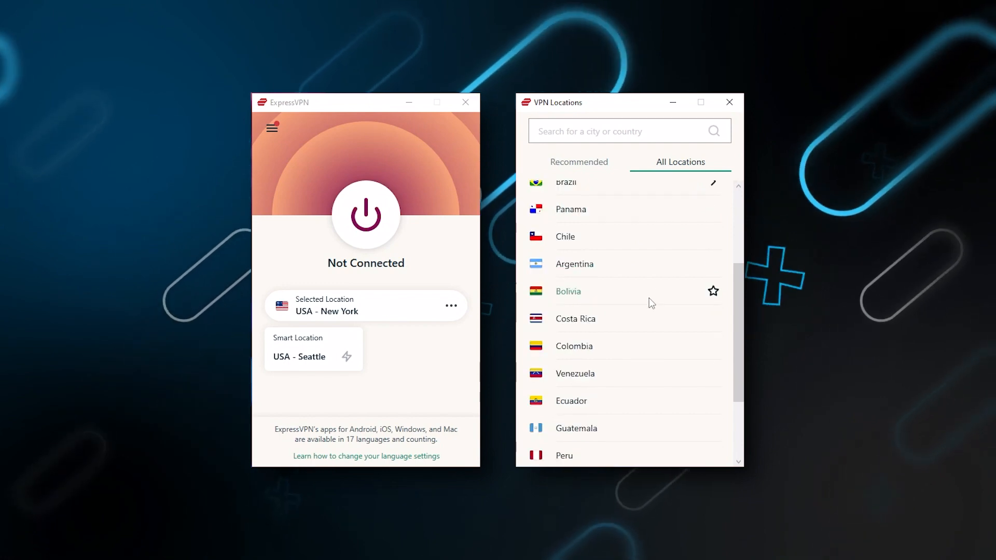
pyautogui.scroll(3, 651, 302)
pyautogui.scroll(1, 651, 302)
pyautogui.scroll(1, 651, 302)
pyautogui.scroll(-1, 651, 302)
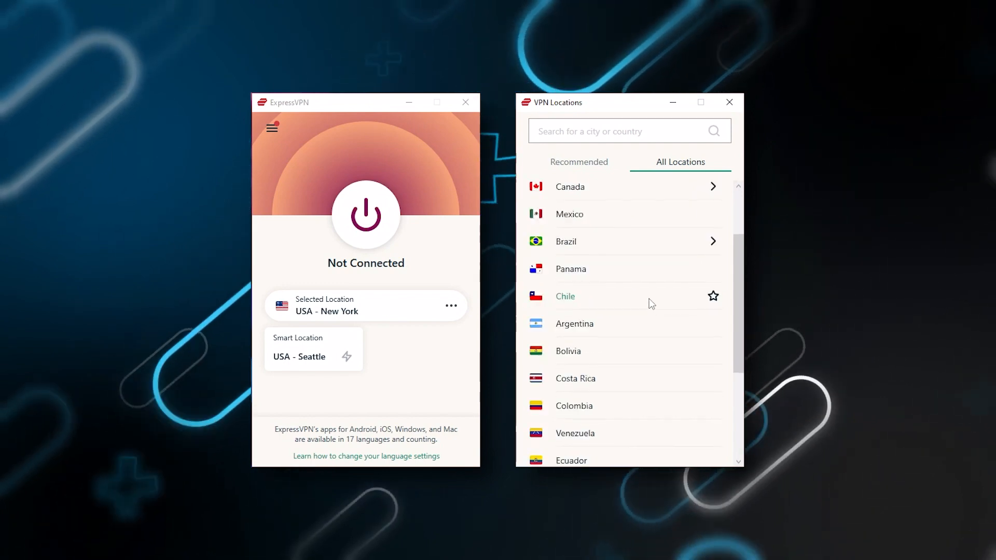
pyautogui.scroll(-2, 651, 302)
pyautogui.scroll(-1, 651, 302)
pyautogui.scroll(-1, 651, 302)
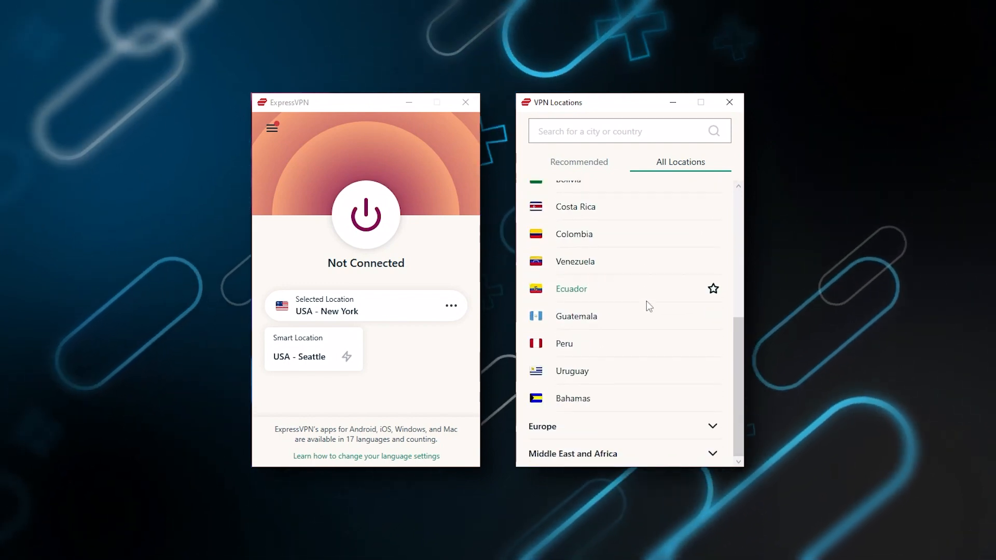
# Step: Expand the Europe section in ExpressVPN's All Locations country list
pyautogui.click(710, 427)
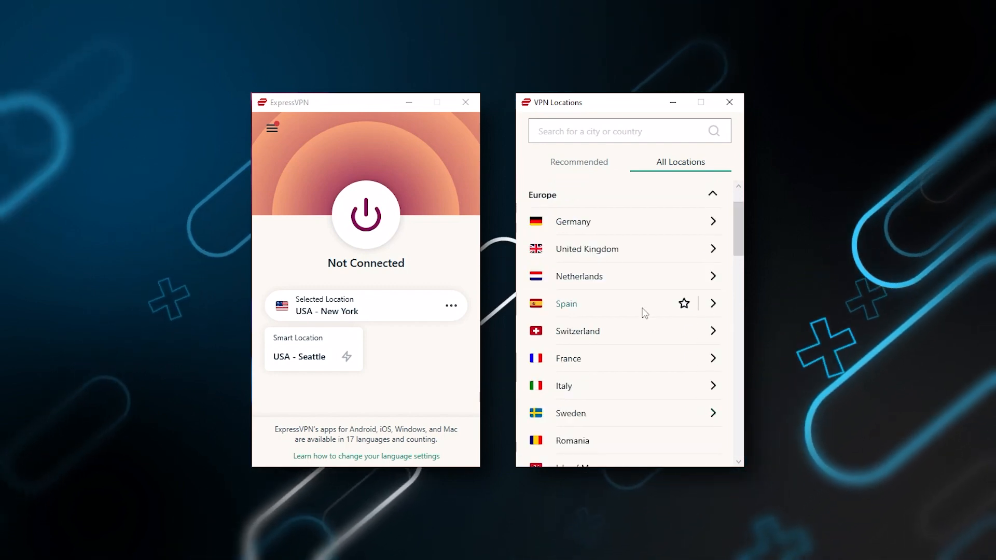
pyautogui.scroll(-1, 644, 312)
pyautogui.scroll(-1, 644, 312)
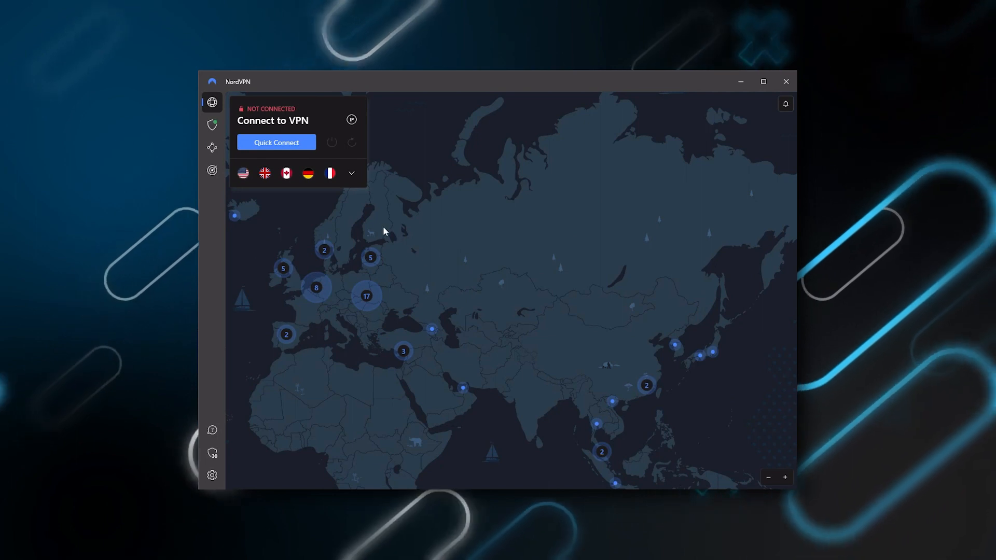
pyautogui.click(351, 172)
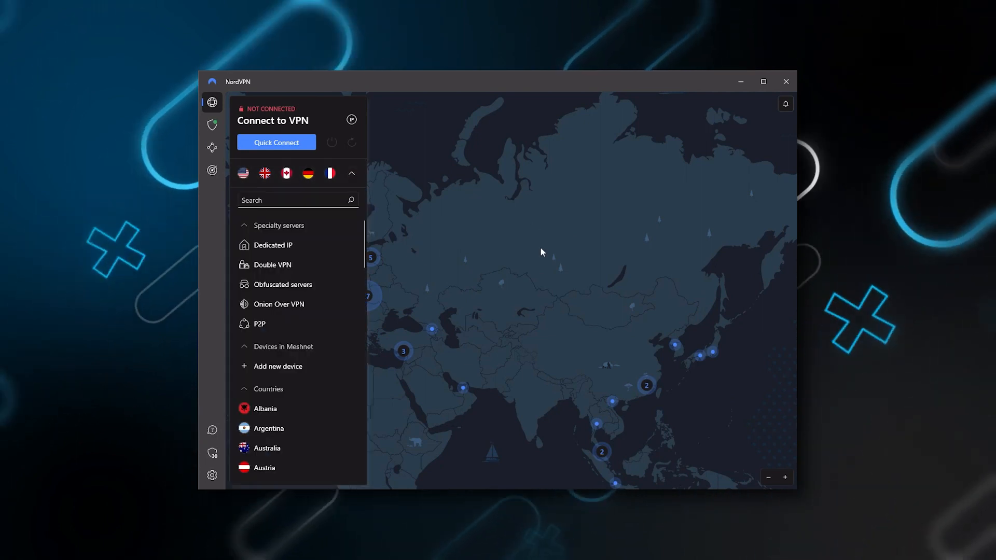
pyautogui.click(351, 173)
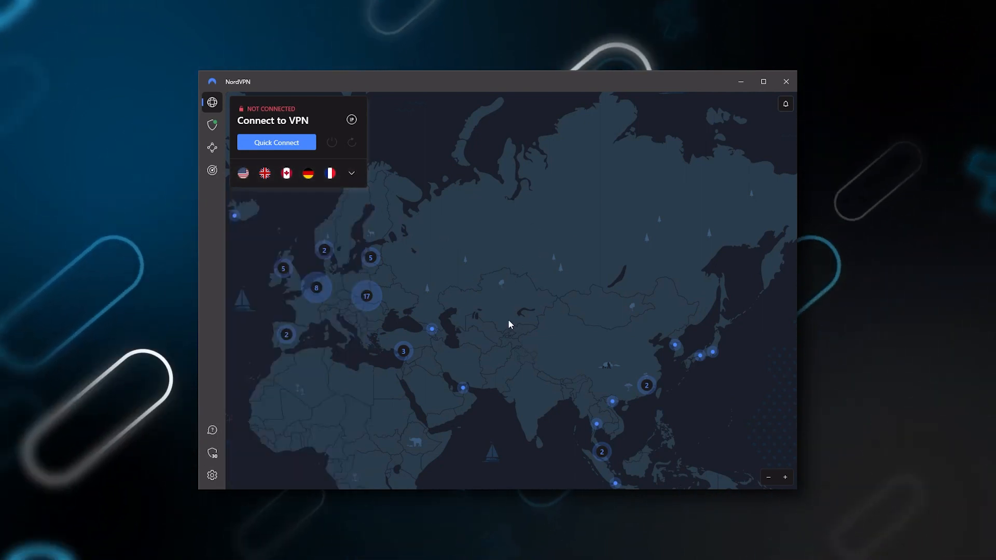
pyautogui.moveTo(509, 320); pyautogui.dragTo(616, 296)
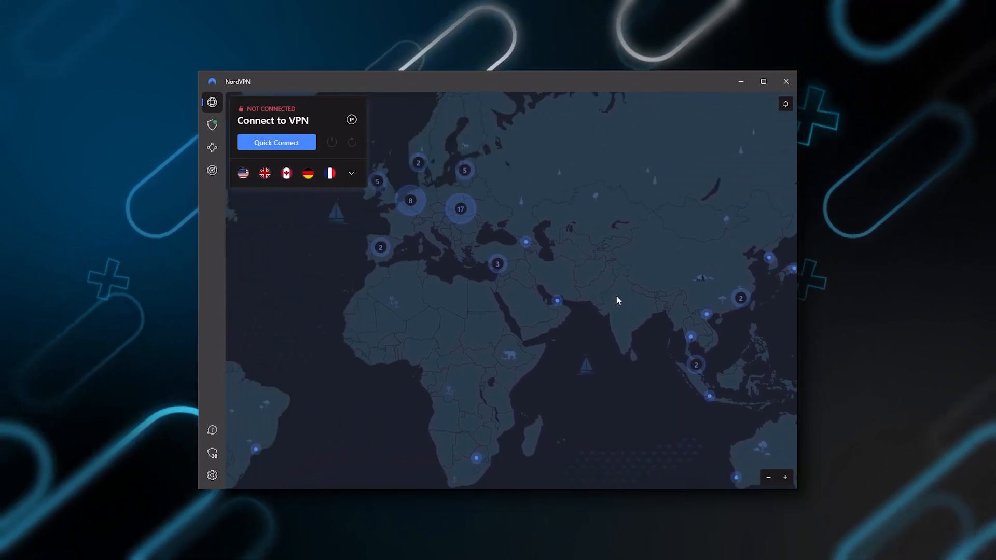
pyautogui.moveTo(608, 230)
pyautogui.mouseDown()
pyautogui.moveTo(646, 350)
pyautogui.moveTo(568, 303)
pyautogui.mouseUp()
pyautogui.moveTo(360, 288)
pyautogui.mouseDown()
pyautogui.moveTo(599, 236)
pyautogui.moveTo(425, 277)
pyautogui.mouseUp()
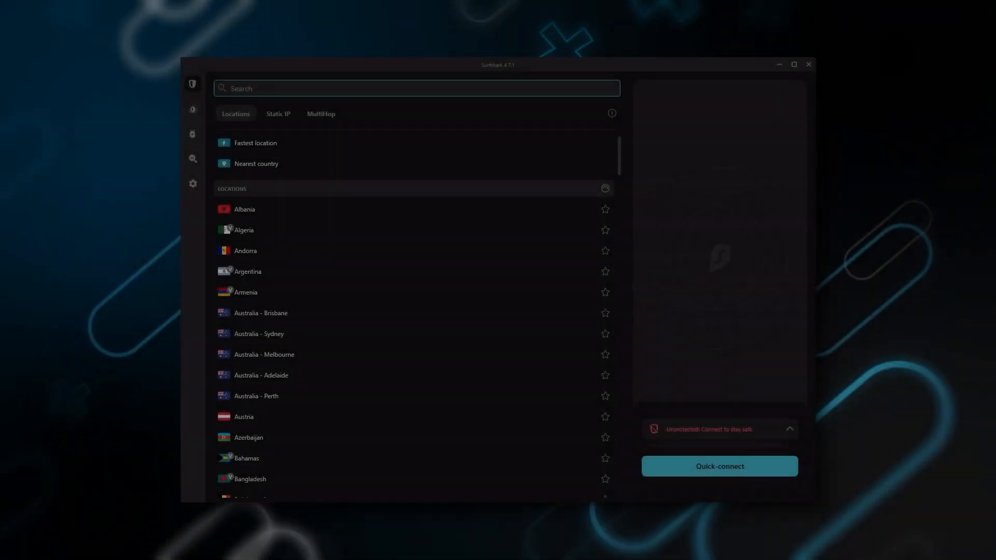
pyautogui.scroll(-3, 469, 318)
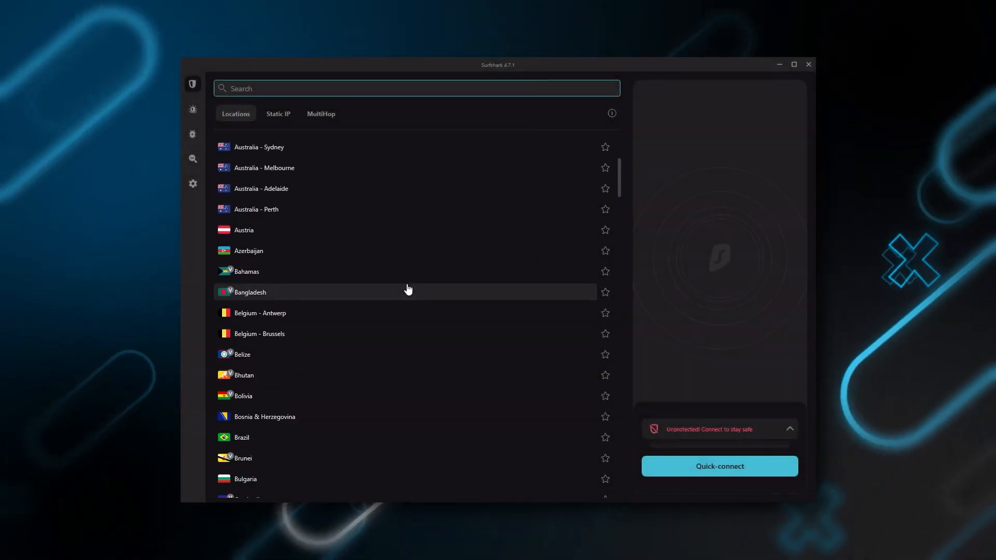
pyautogui.scroll(1, 407, 289)
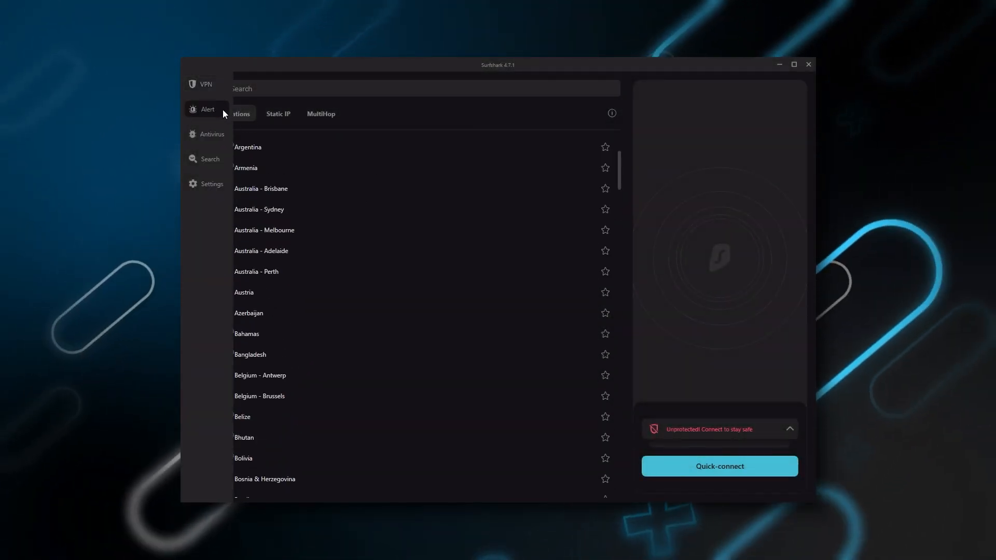
pyautogui.click(208, 109)
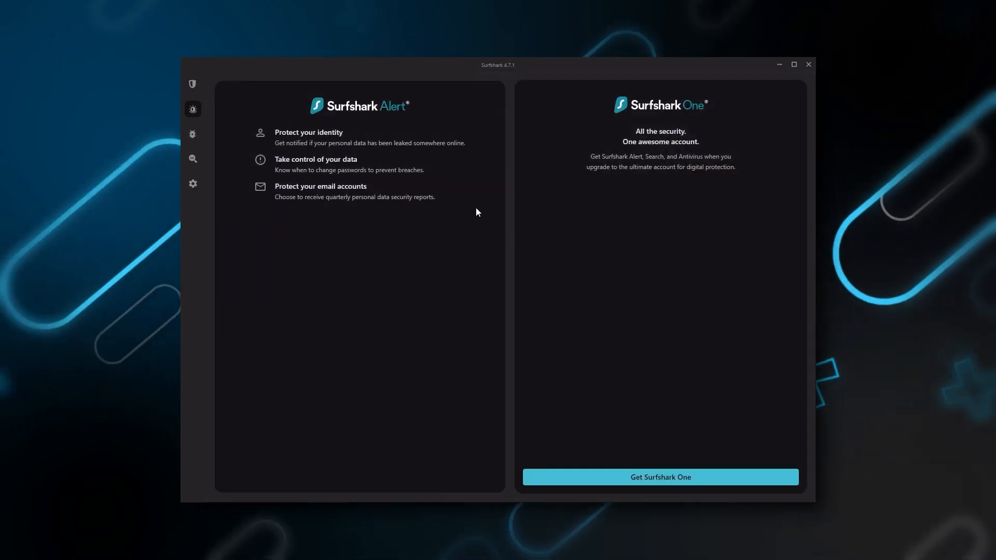
pyautogui.moveTo(194, 109)
pyautogui.click(193, 87)
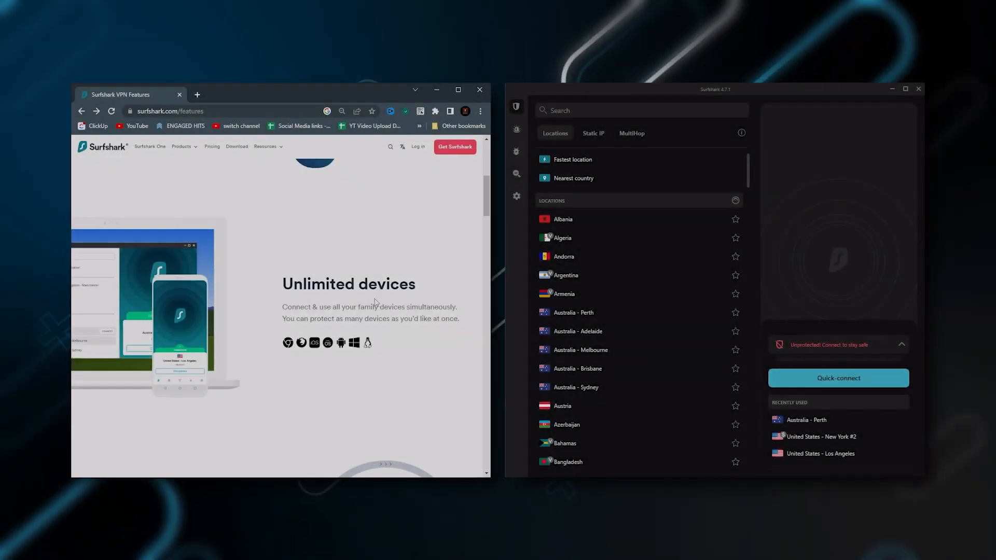
pyautogui.scroll(-1, 341, 274)
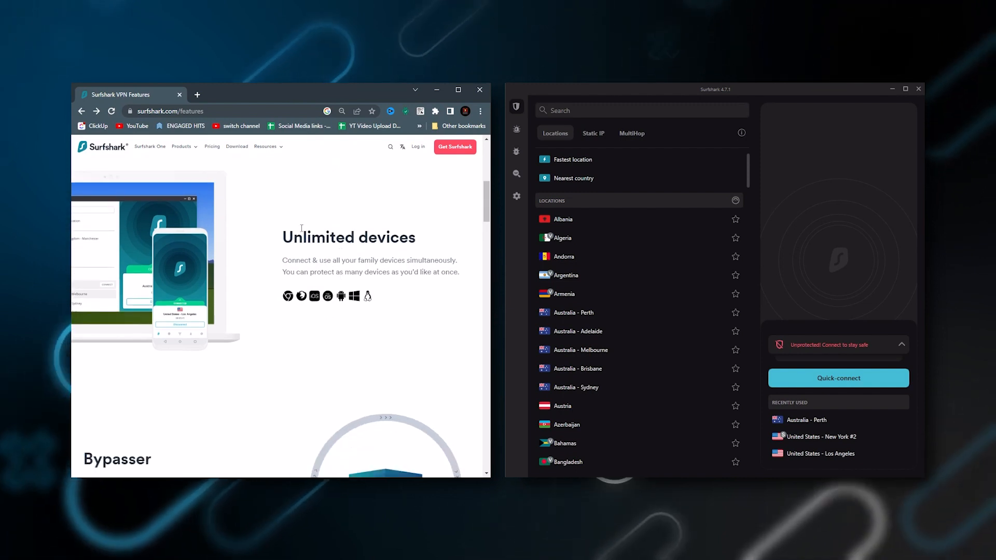